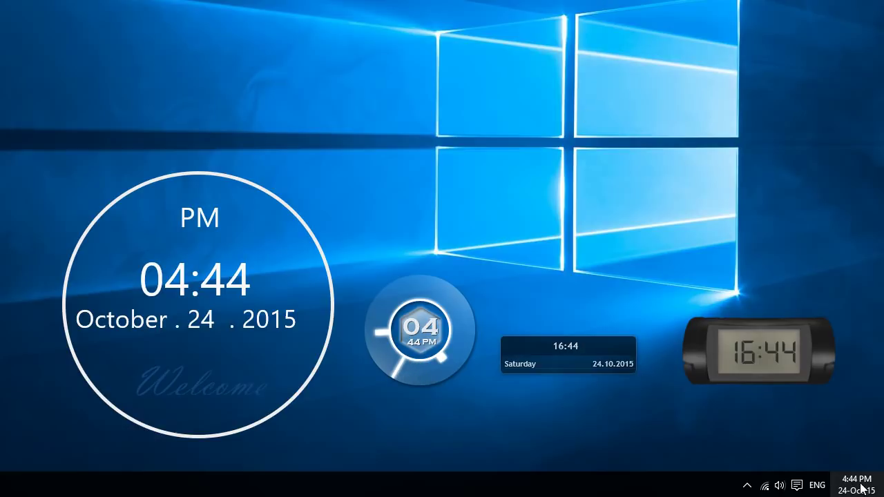
Show the desktop clock skins, then search Google for 'rainmeter' in Chrome
mouse_move(855, 491)
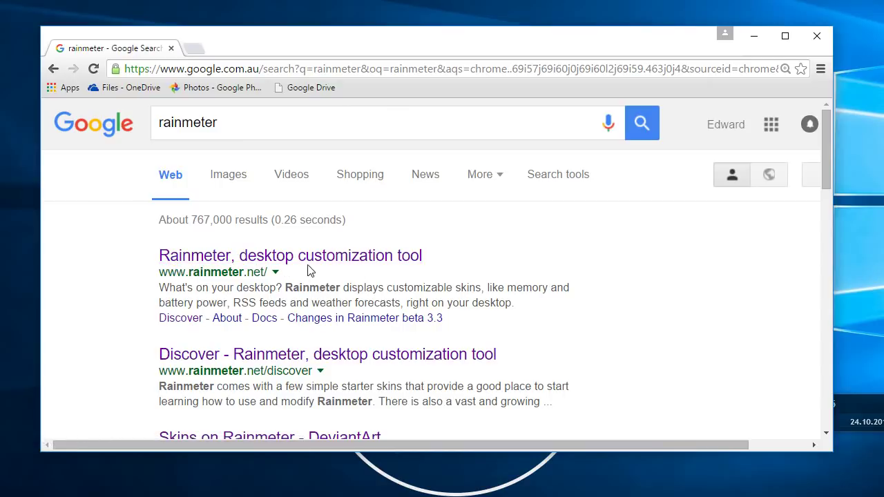
Open rainmeter.net from the results and download the 3.2.1 Final Release installer
left_click(338, 262)
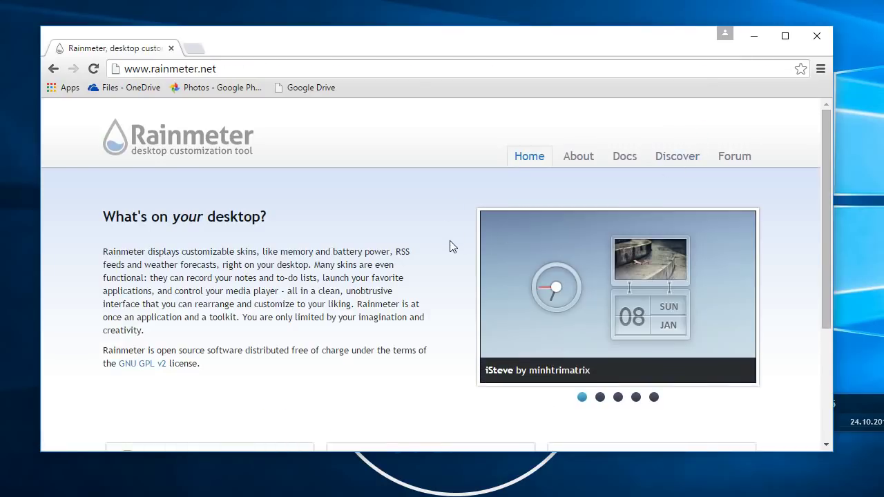
scroll(450, 249, "down", 3)
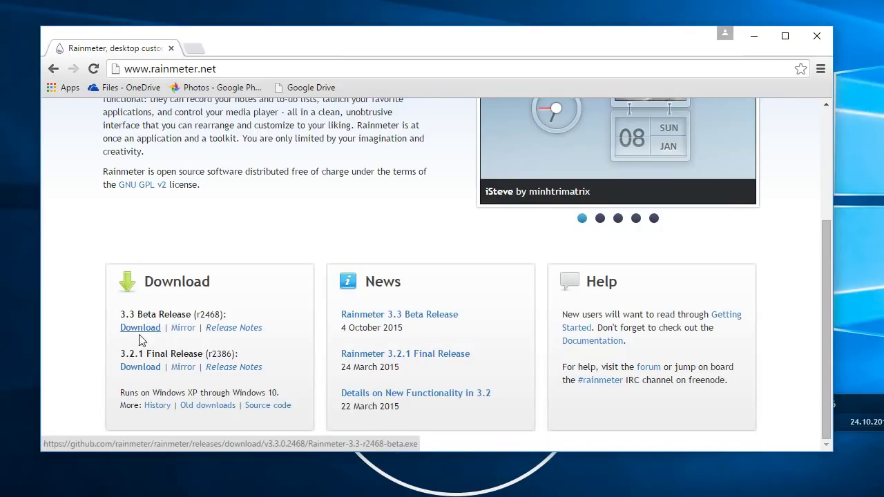
left_click_drag(146, 354, 176, 354)
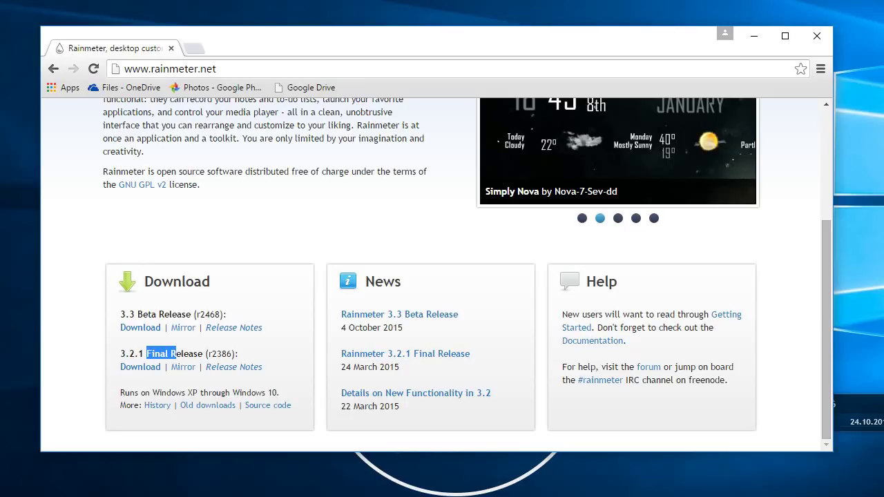
left_click(140, 370)
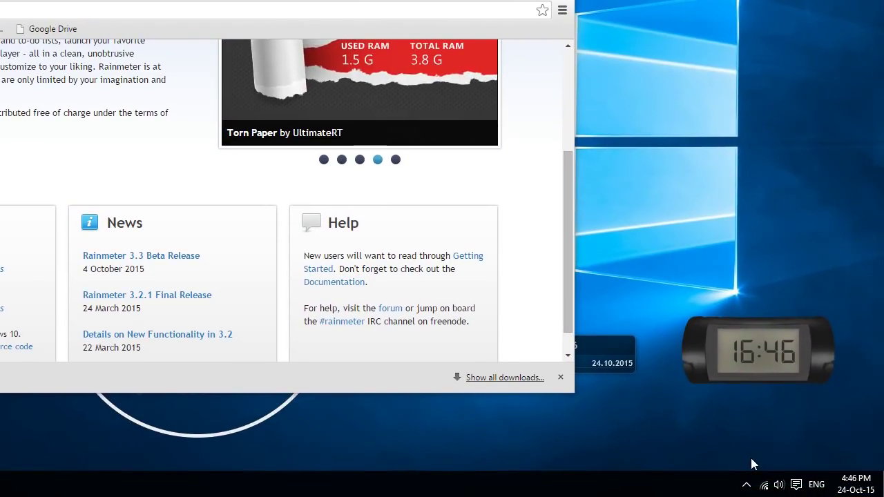
Load the illustro Clock.ini skin from the Rainmeter tray menu
left_click(746, 484)
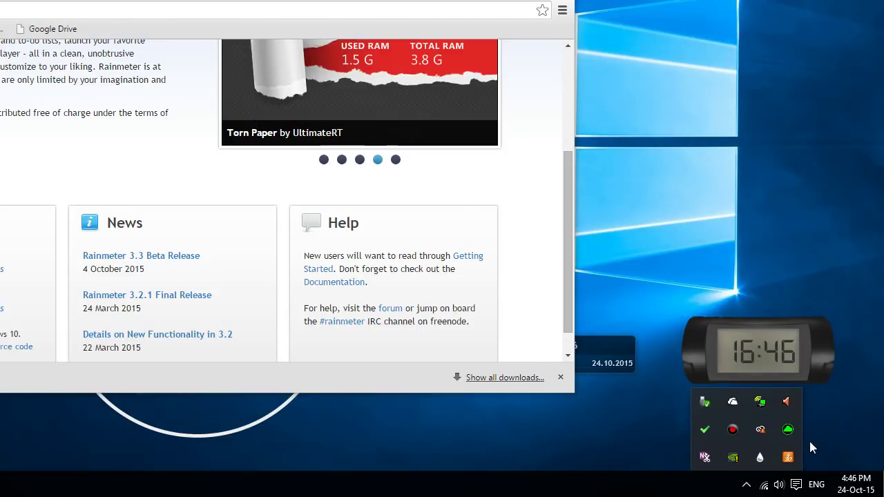
right_click(763, 457)
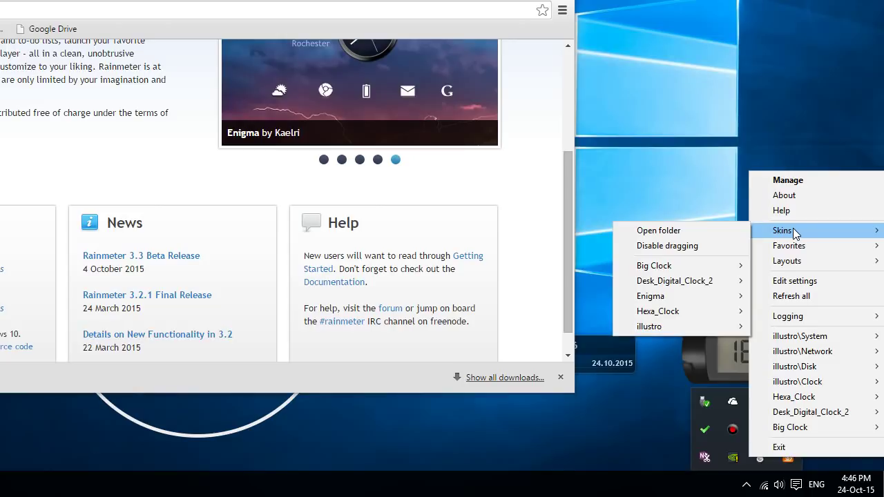
mouse_move(793, 260)
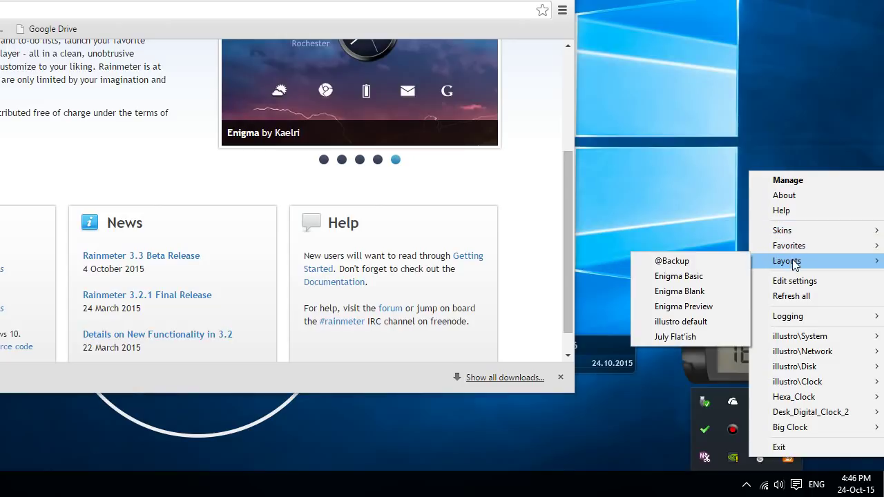
mouse_move(796, 235)
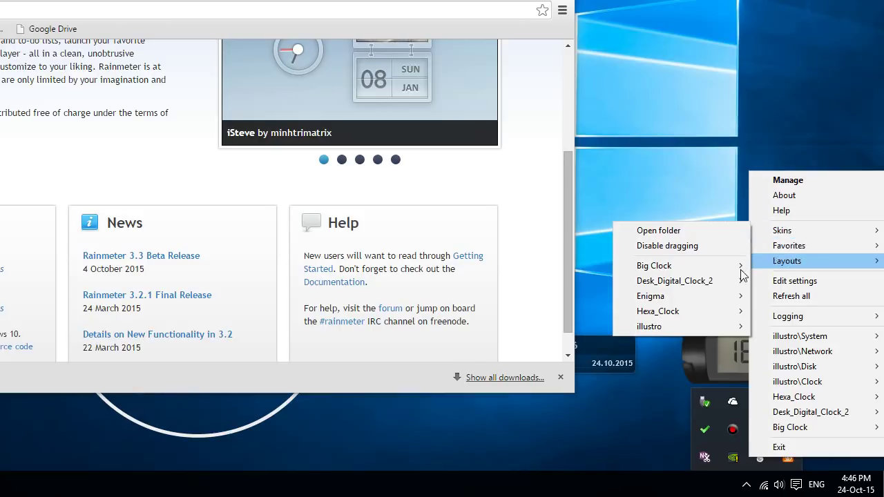
mouse_move(656, 330)
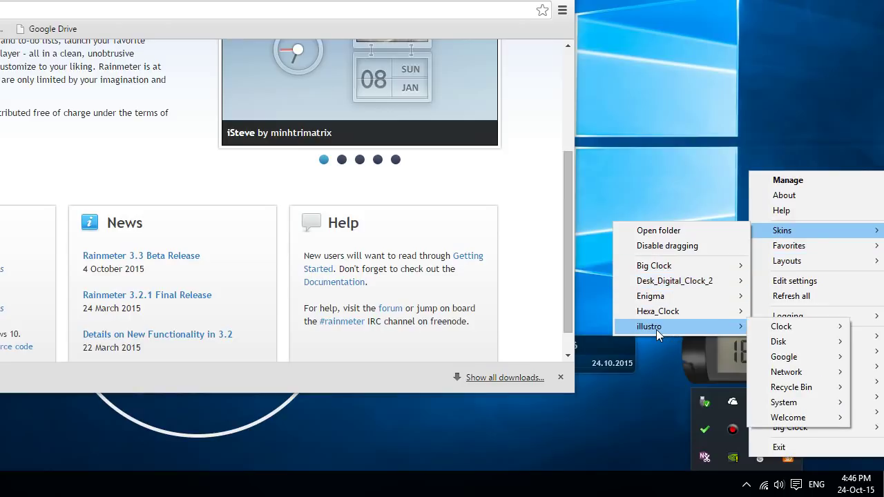
mouse_move(799, 326)
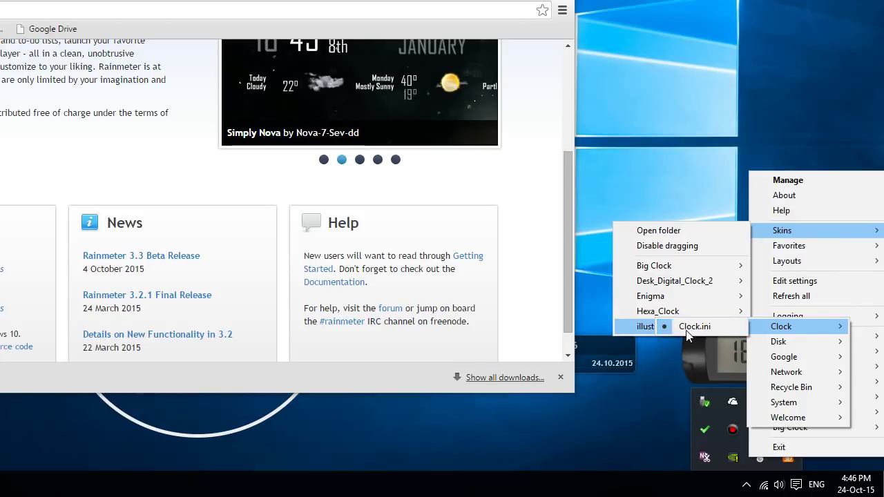
left_click(650, 391)
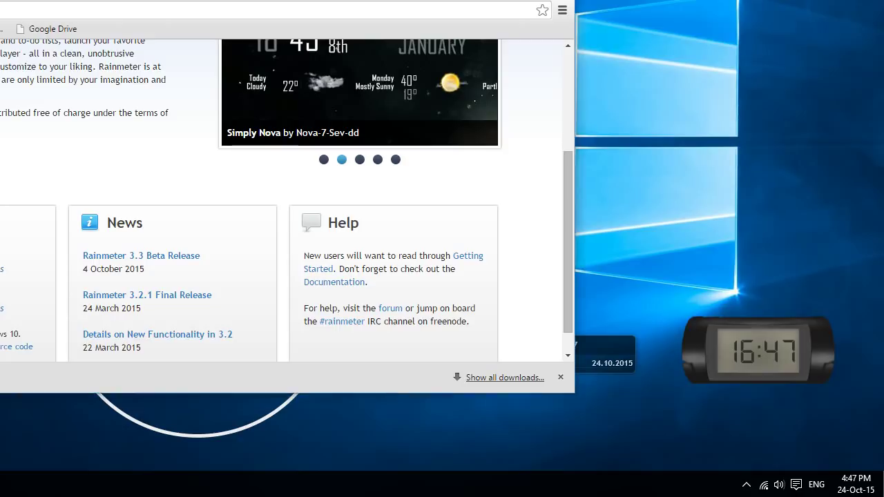
Close the browser and drag the illustro date widget to the top centre of the desktop
key("alt+F4")
left_click_drag(568, 349, 598, 185)
left_click_drag(599, 146, 239, 72)
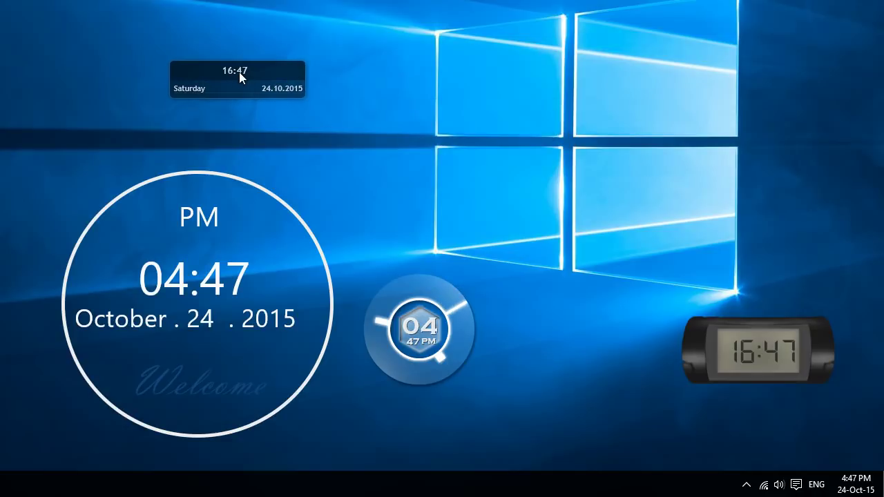
left_click_drag(239, 72, 541, 102)
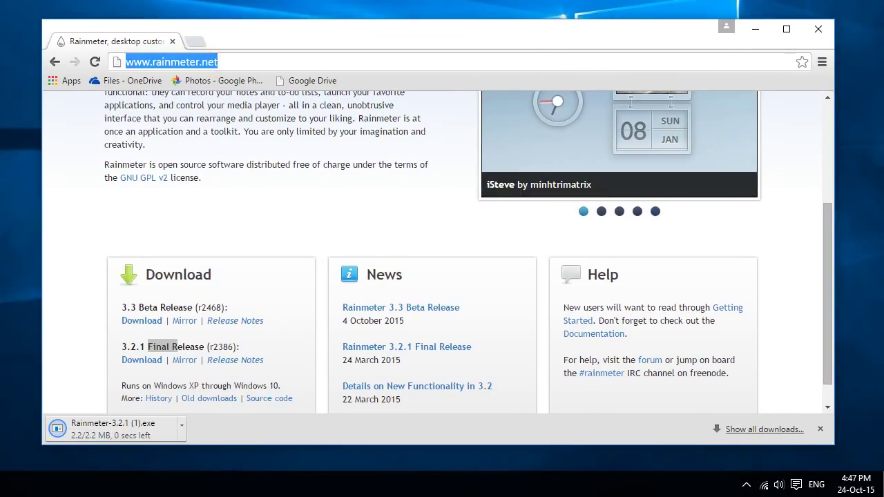
Go to google.com.au and search for 'rainmeter skins'
type("goo")
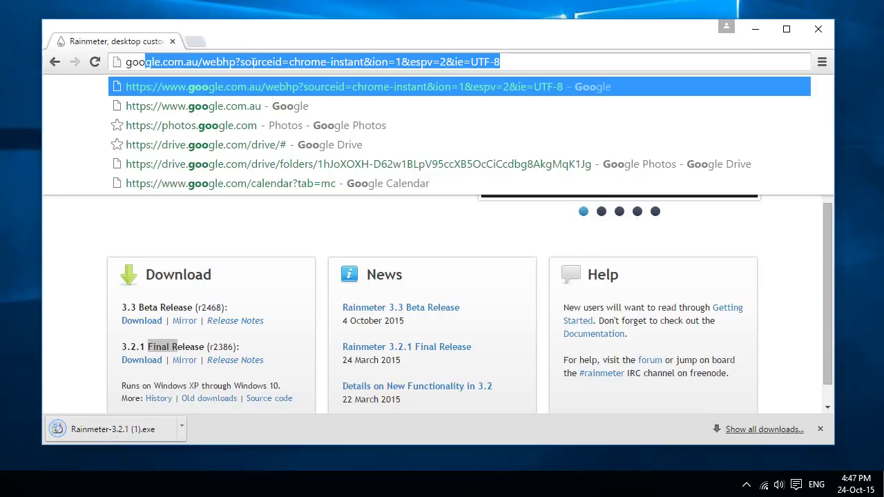
key("Down")
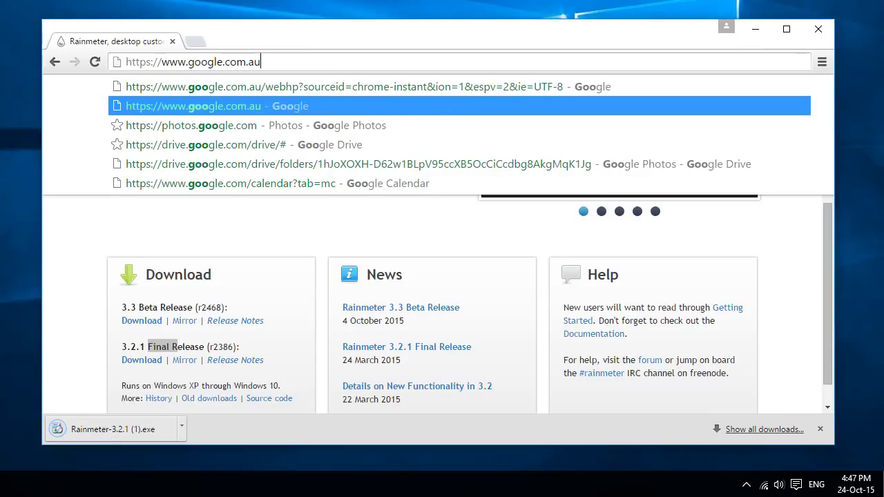
key("Return")
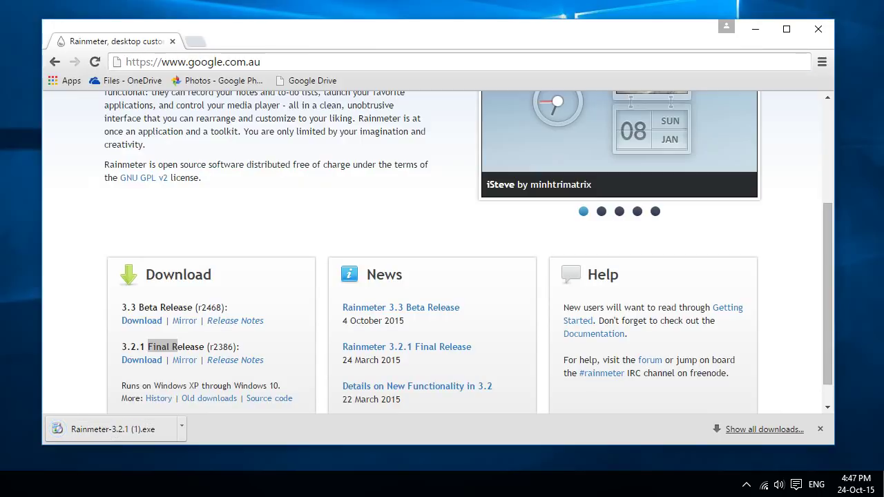
left_click(306, 270)
type("rainmeter skins")
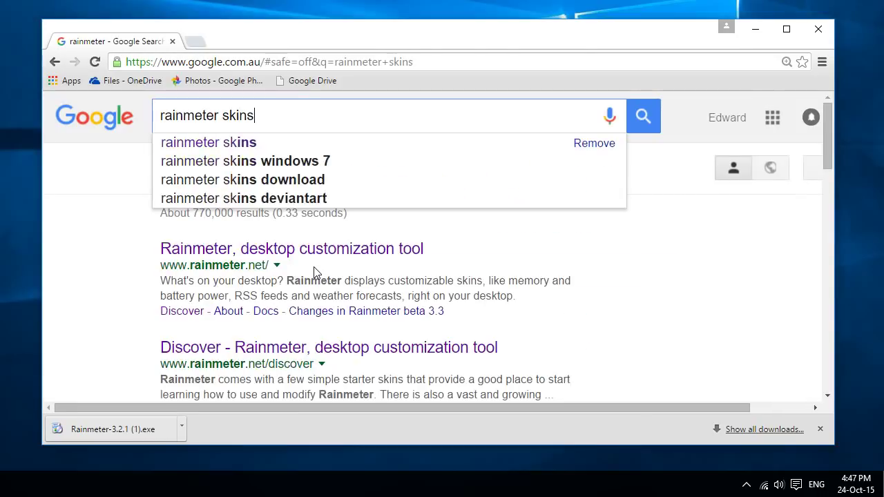
key("Return")
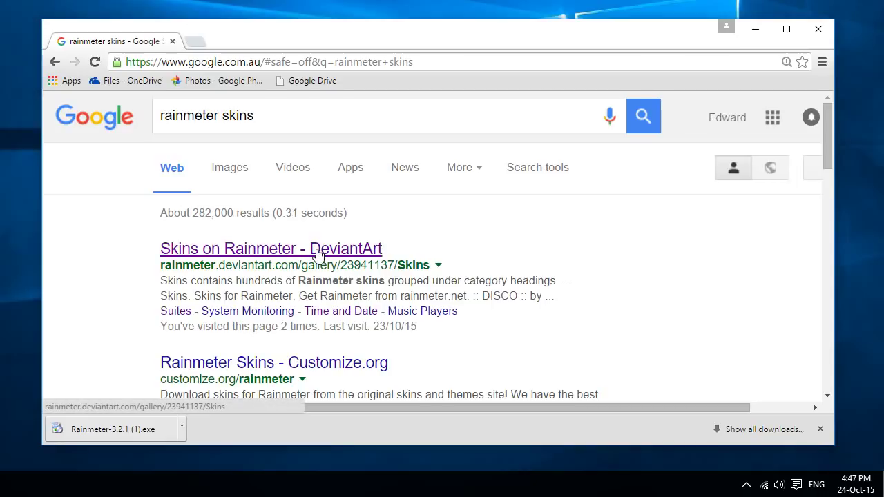
Open the DeviantArt Skins on Rainmeter gallery and its Time and Date folder
left_click(265, 252)
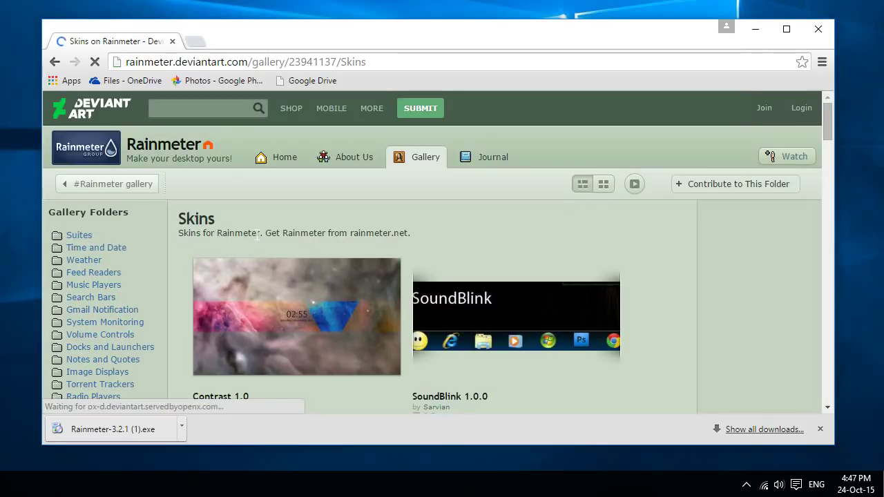
scroll(252, 244, "down", 2)
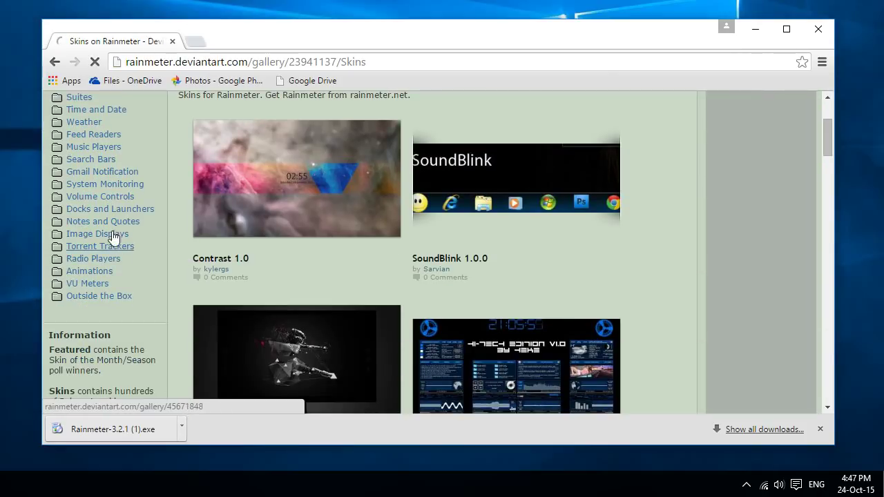
scroll(138, 233, "up", 2)
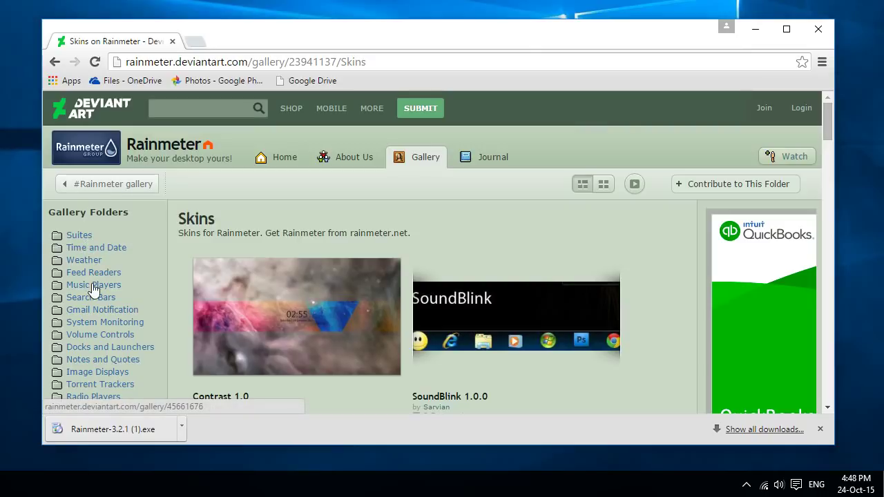
scroll(93, 293, "down", 1)
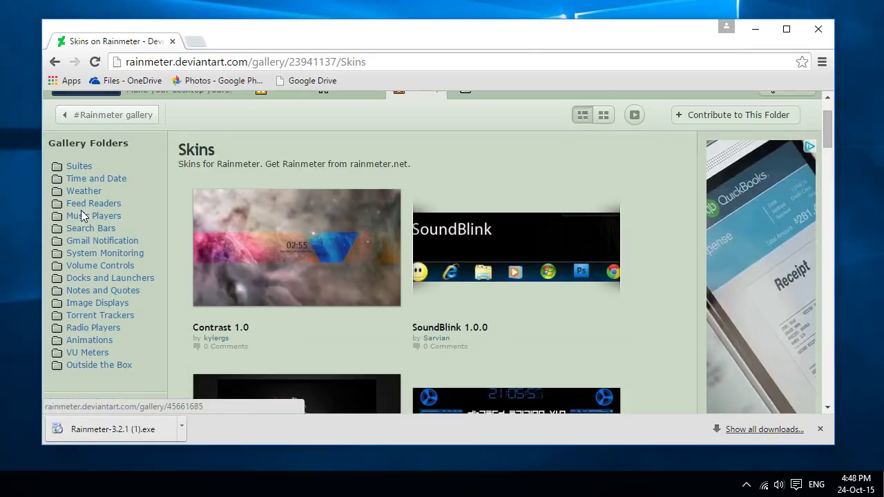
left_click(89, 180)
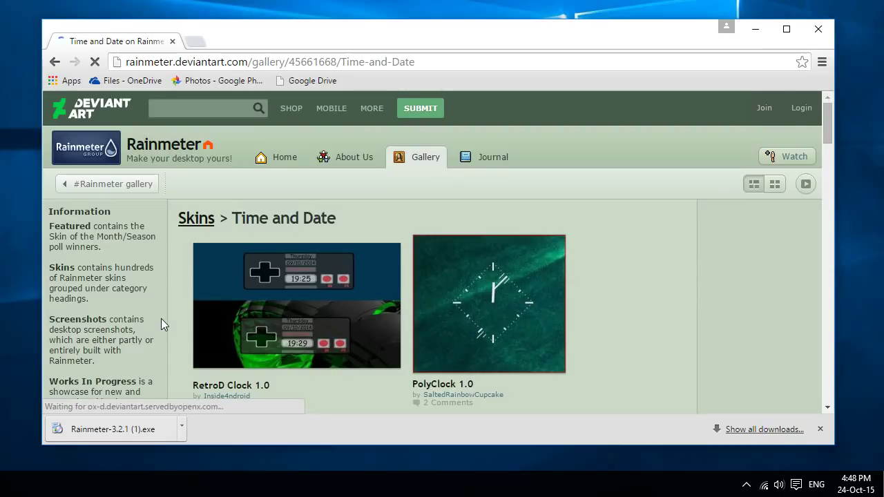
Open the Beta Clock 1.2 skin page and download its skin package
scroll(161, 318, "down", 6)
scroll(161, 319, "down", 1)
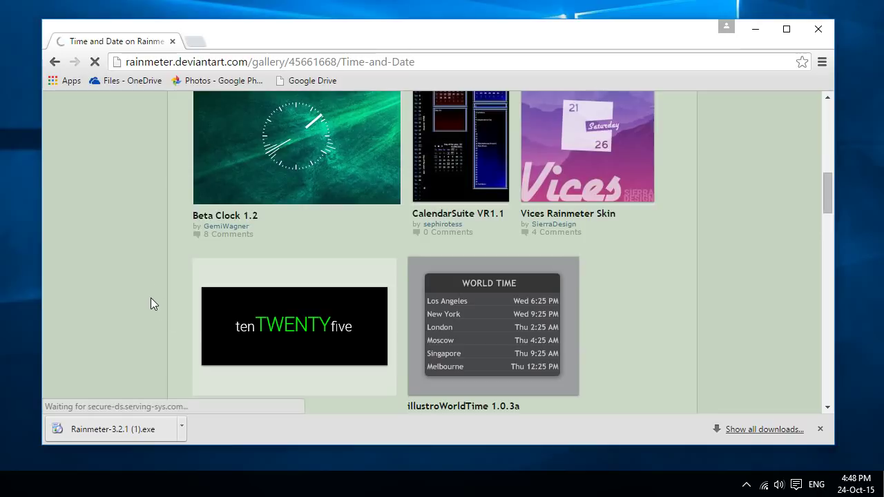
left_click(306, 178)
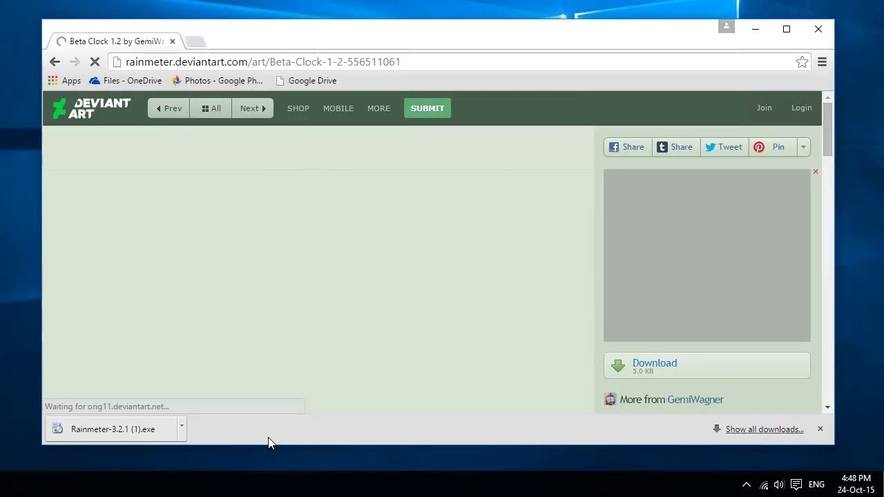
left_click(658, 364)
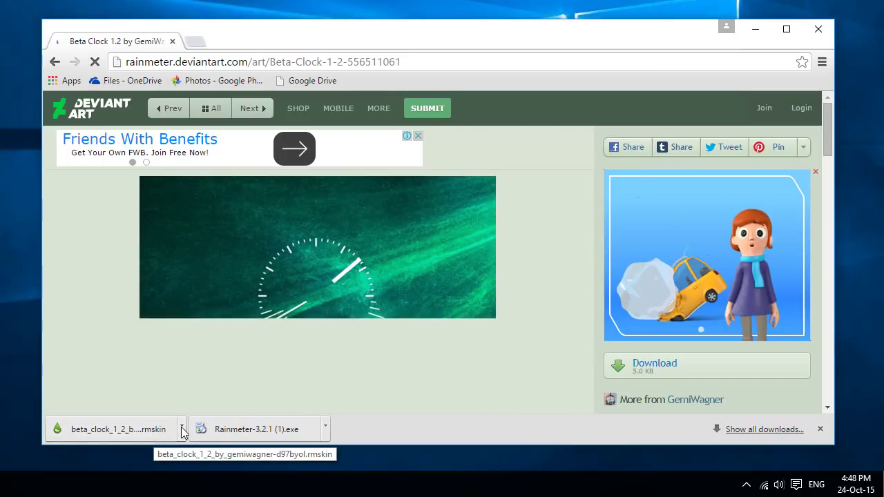
Try installing the Beta Clock package and dismiss the Rainmeter version error
left_click(182, 430)
left_click(153, 432)
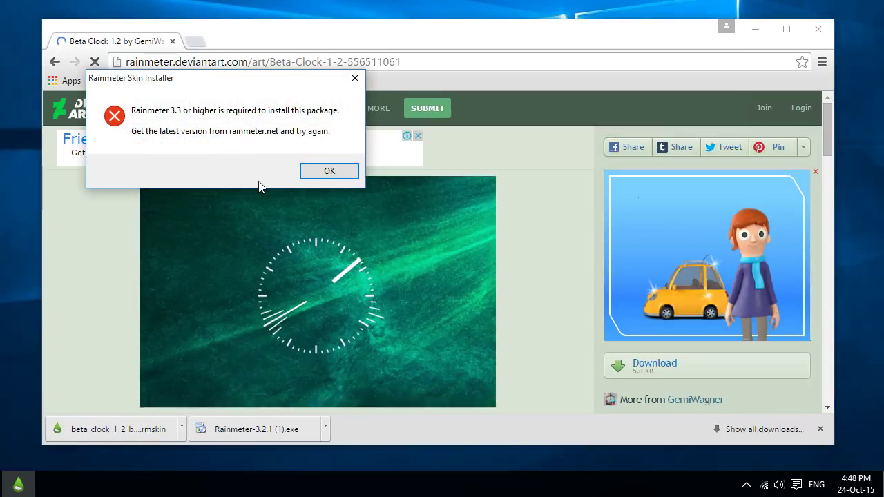
left_click(326, 170)
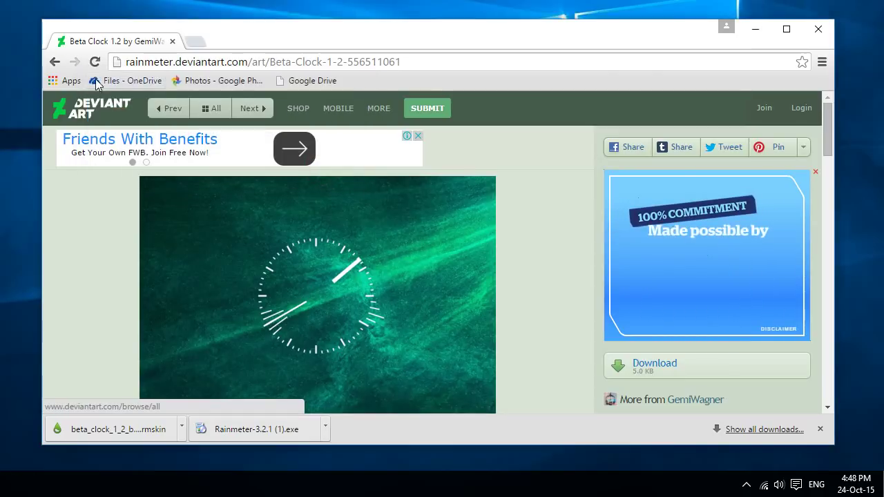
Download the RadialClock 1.02 package, try installing it, and dismiss the version error
left_click(55, 61)
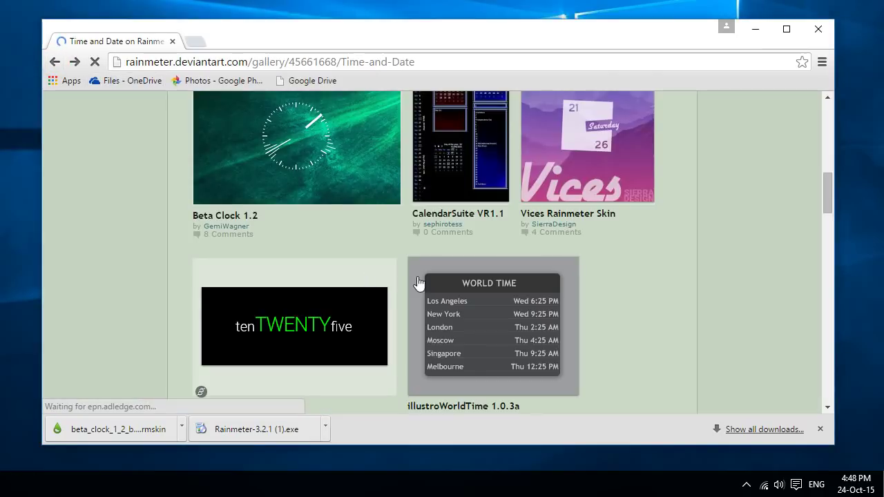
scroll(459, 334, "down", 2)
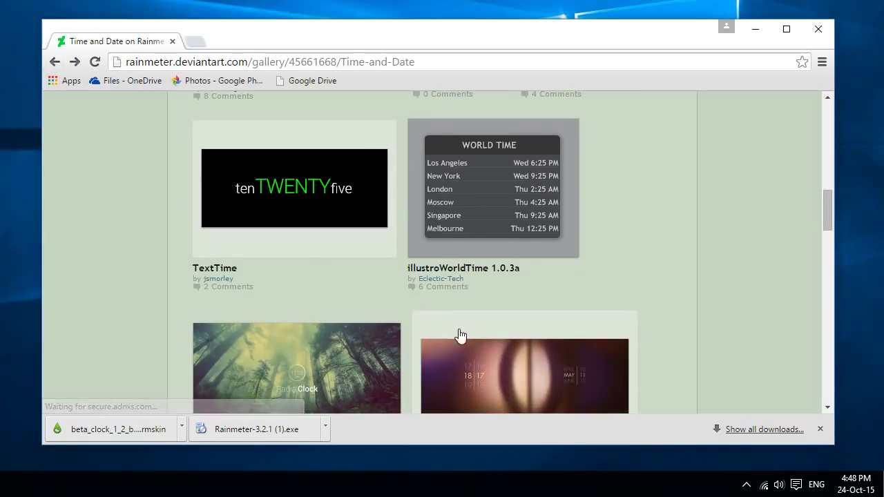
scroll(459, 335, "down", 3)
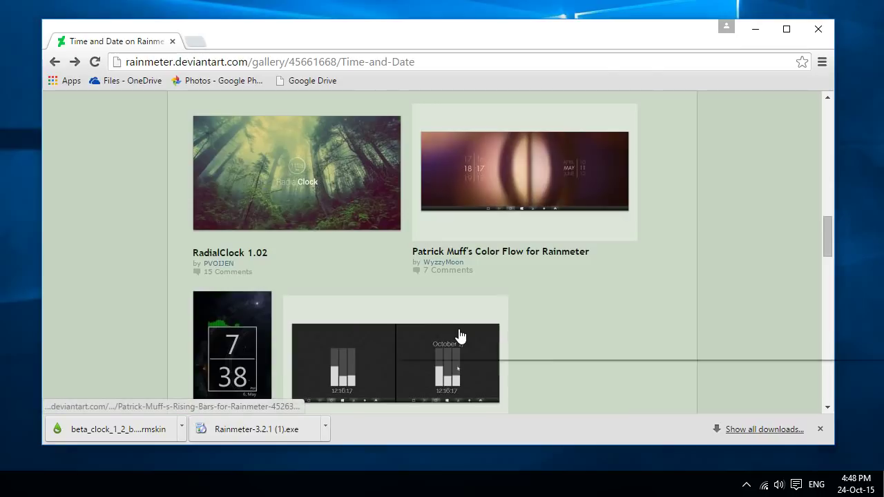
left_click(323, 203)
left_click(637, 373)
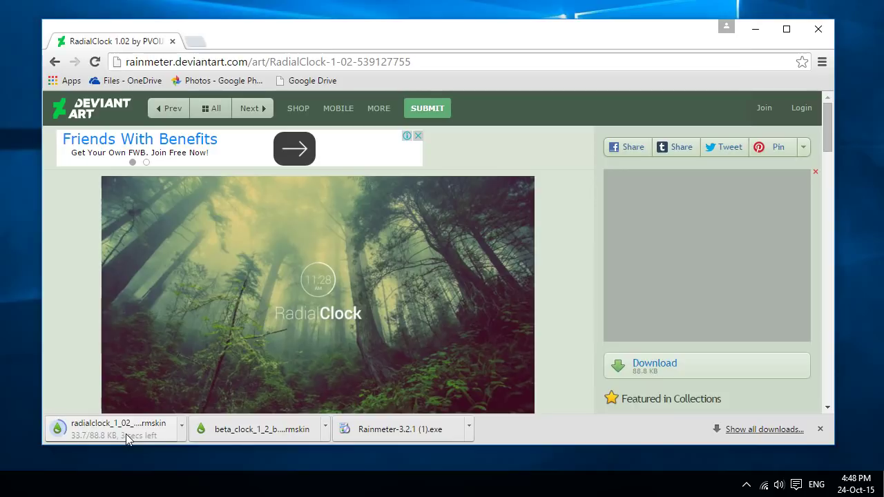
left_click(143, 435)
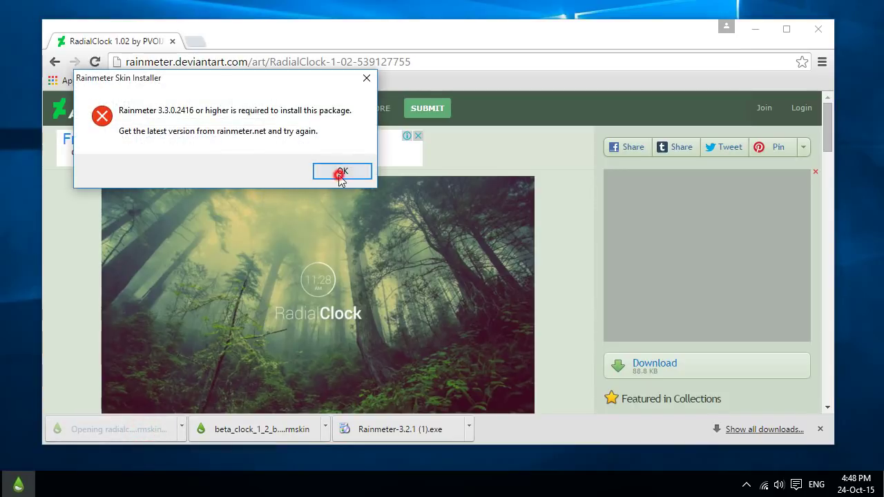
left_click(337, 174)
Open Manage Rainmeter and look through its Settings, Layouts and Skins tabs
left_click(749, 483)
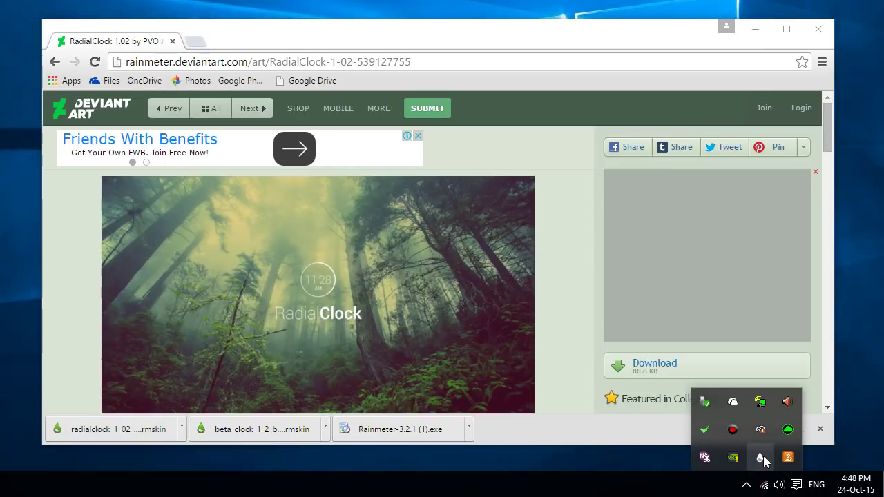
left_click(761, 458)
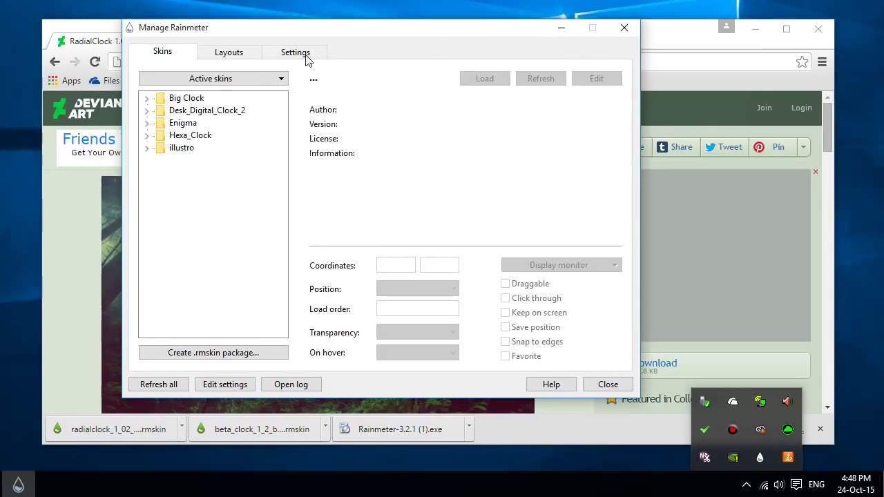
left_click(306, 61)
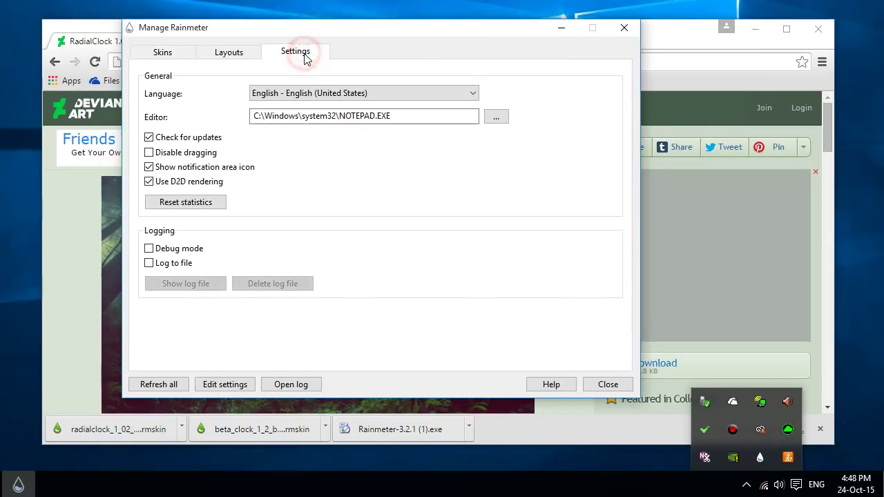
left_click(252, 55)
left_click(172, 57)
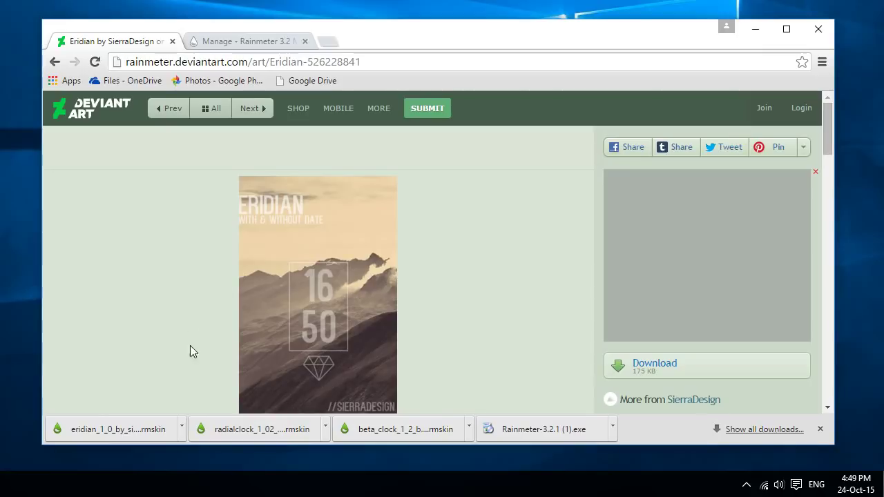
Install the downloaded Eridian skin package and minimize Chrome
left_click(148, 434)
left_click(282, 226)
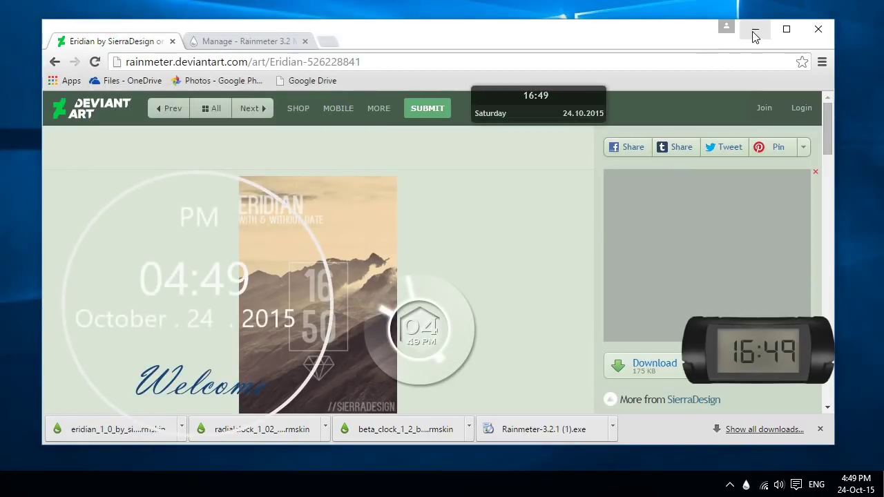
left_click(755, 29)
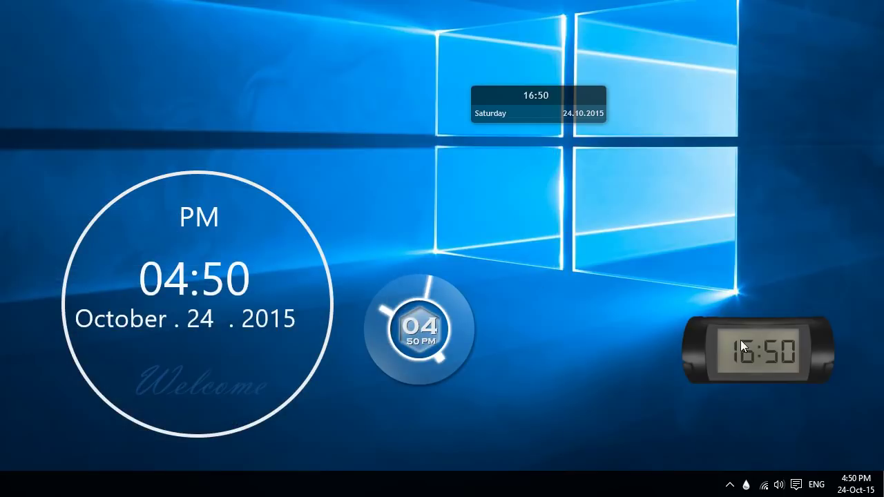
Load the Eridian Clock.ini skin and drag it above the large round clock
right_click(747, 486)
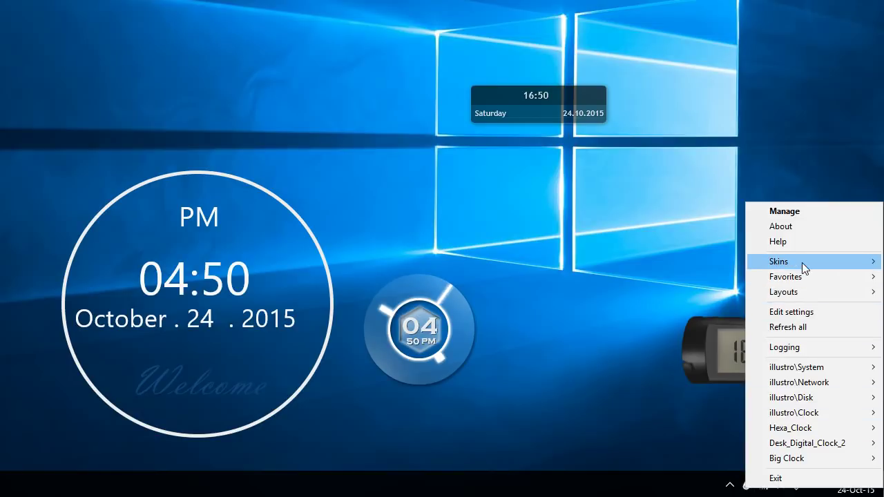
mouse_move(802, 263)
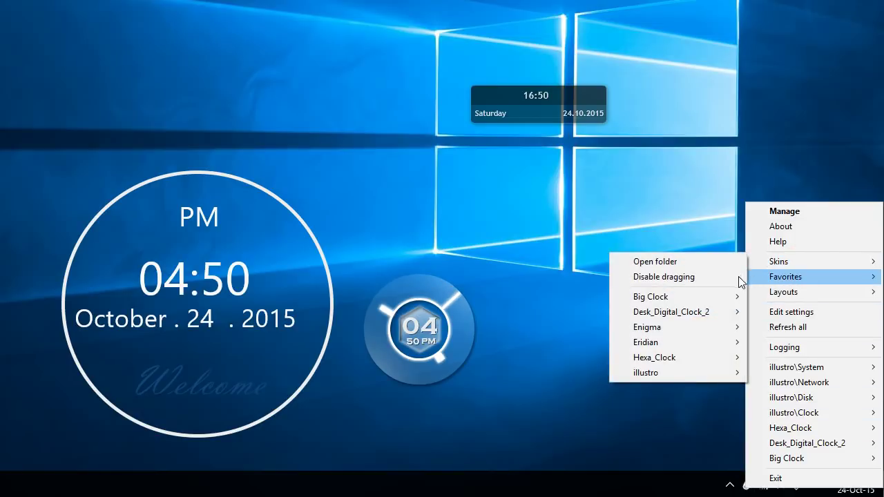
mouse_move(716, 299)
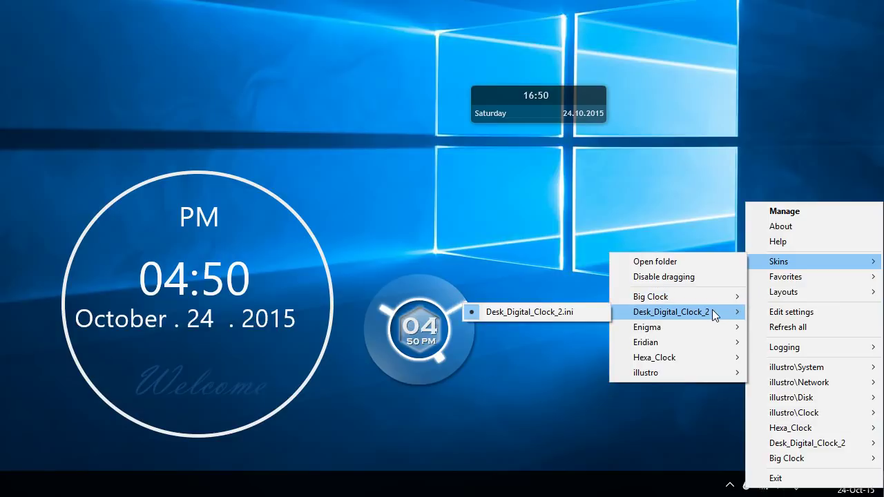
mouse_move(708, 324)
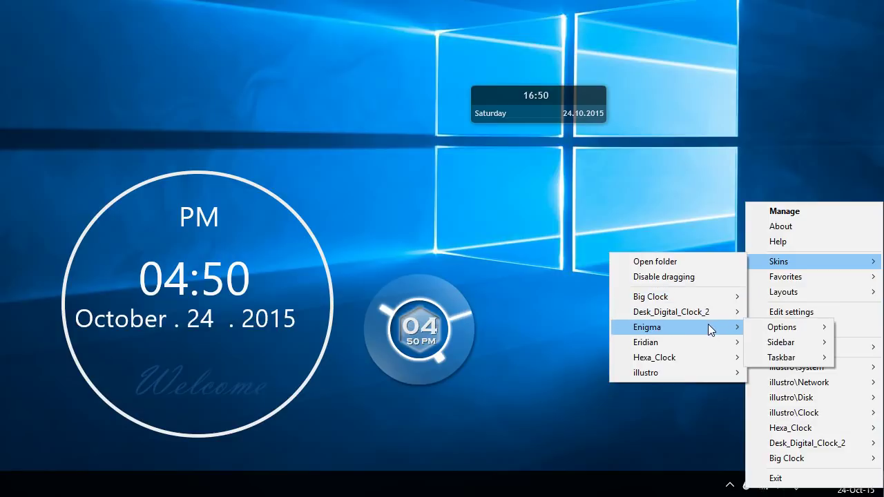
mouse_move(708, 339)
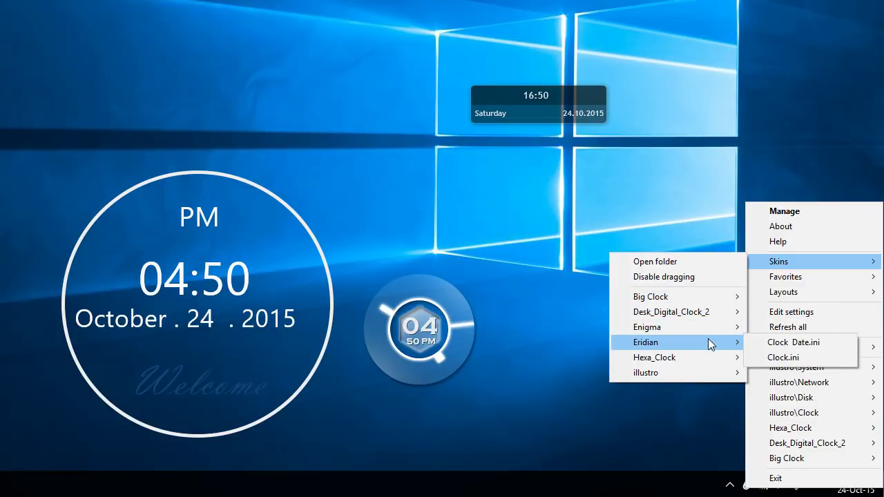
left_click(784, 358)
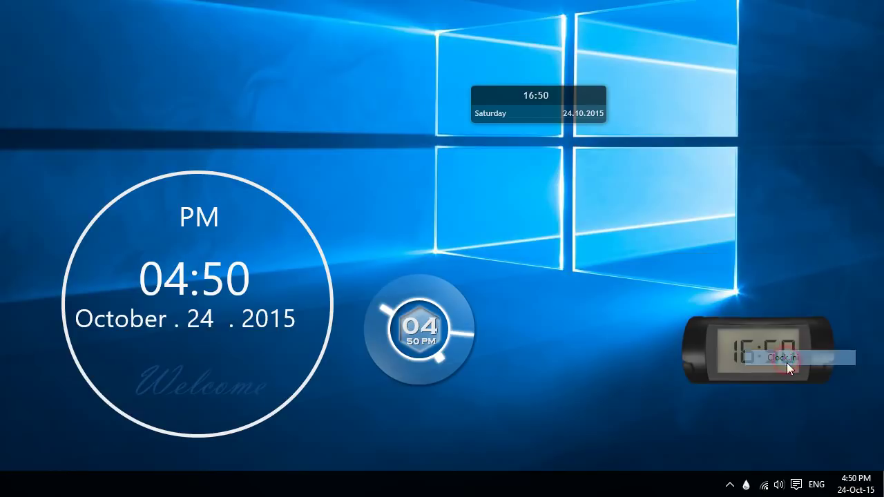
left_click_drag(107, 93, 339, 58)
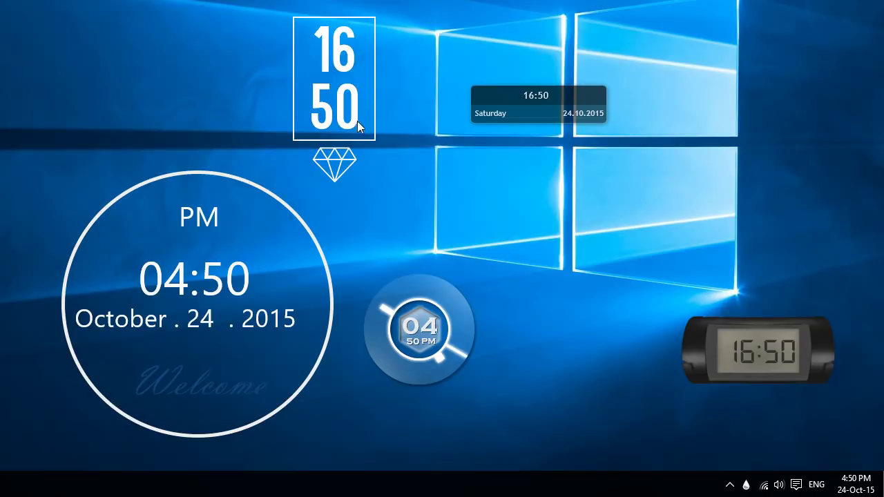